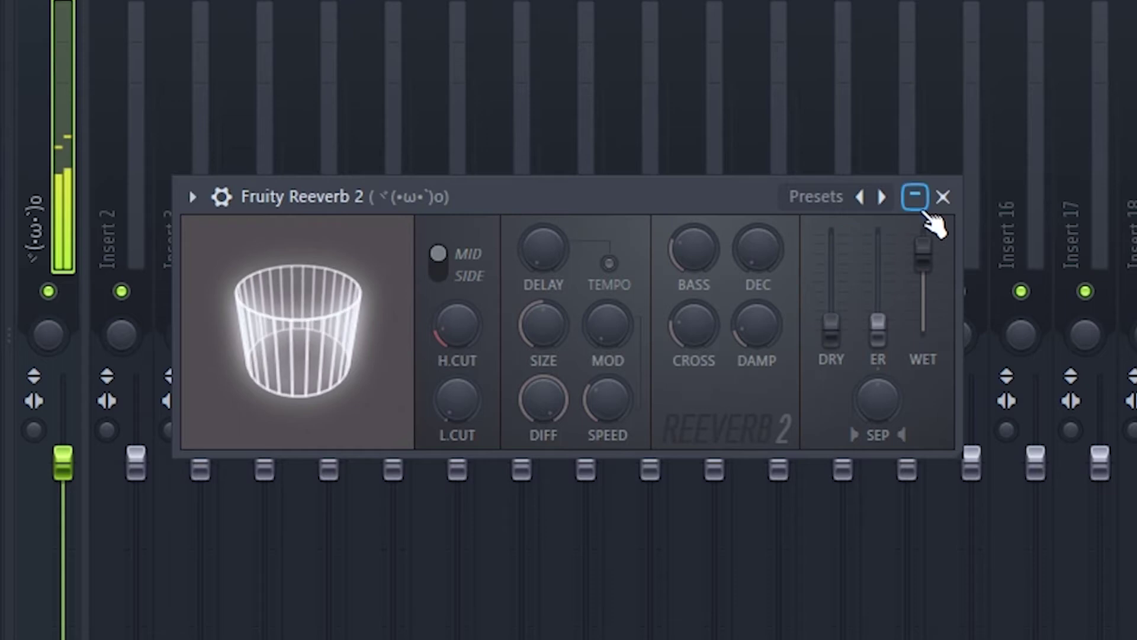
Sweep the Size of Fruity Reeverb 2 up to a large room and back down to a small one
left_click_drag(555, 333, 556, 267)
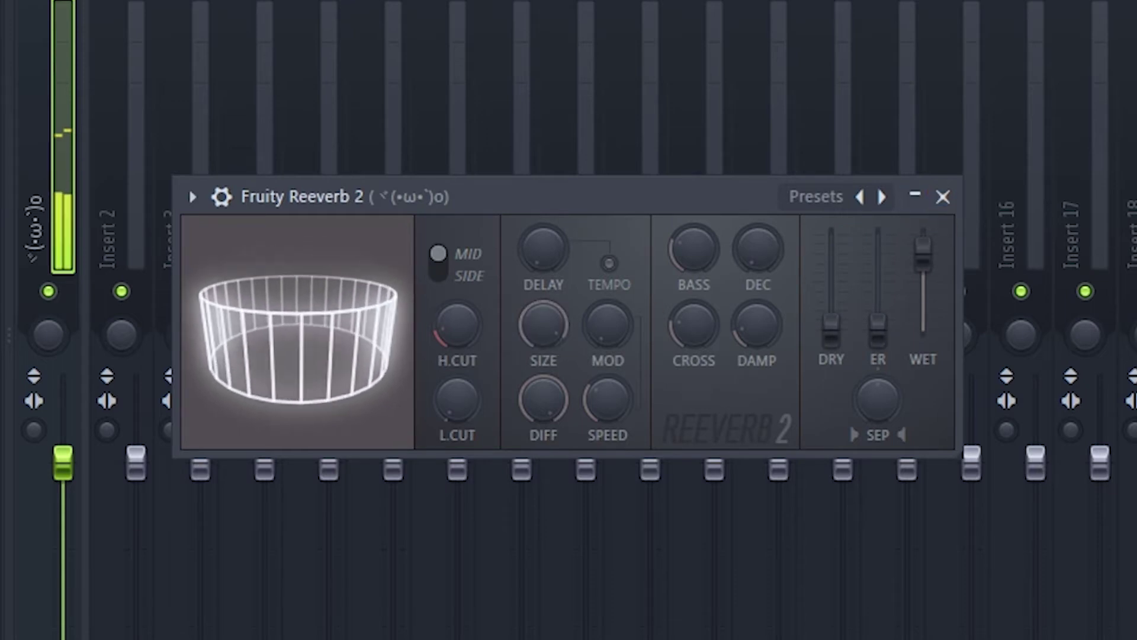
left_click_drag(543, 325, 543, 379)
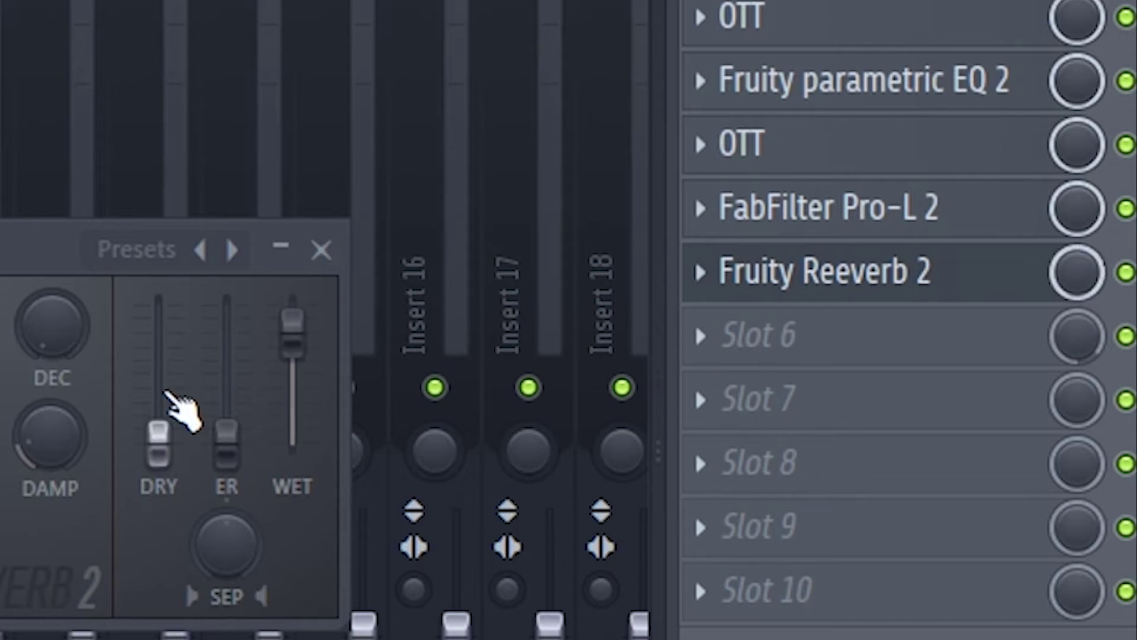
Create an automation clip for Fruity Reeverb 2's mix level, shorten it to end at bar 3, and play it back
right_click(1075, 283)
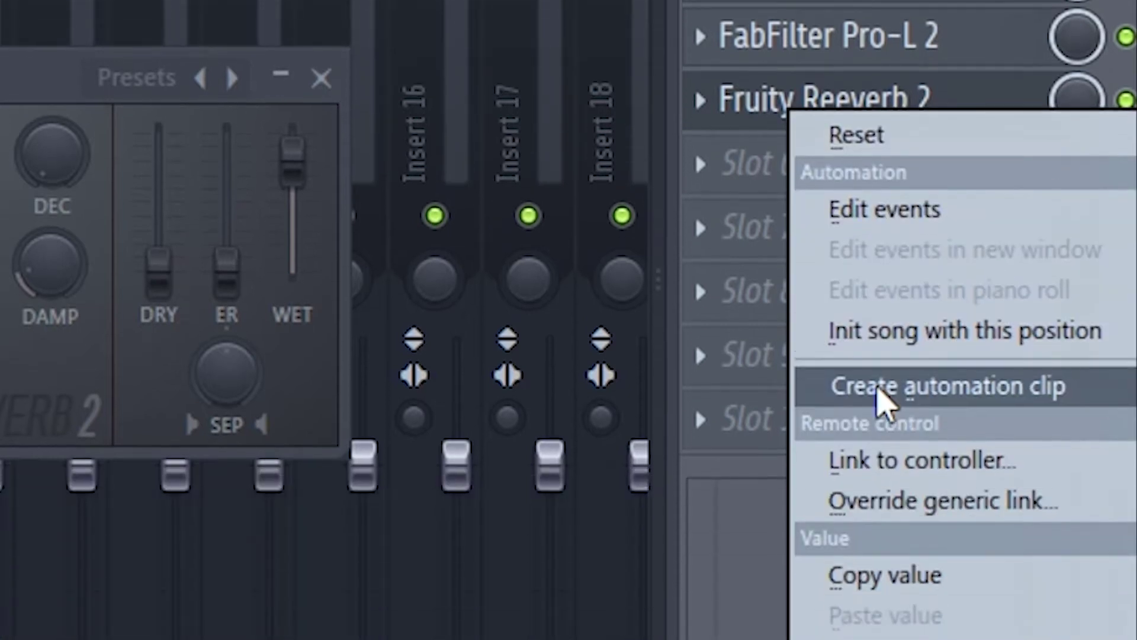
left_click(889, 560)
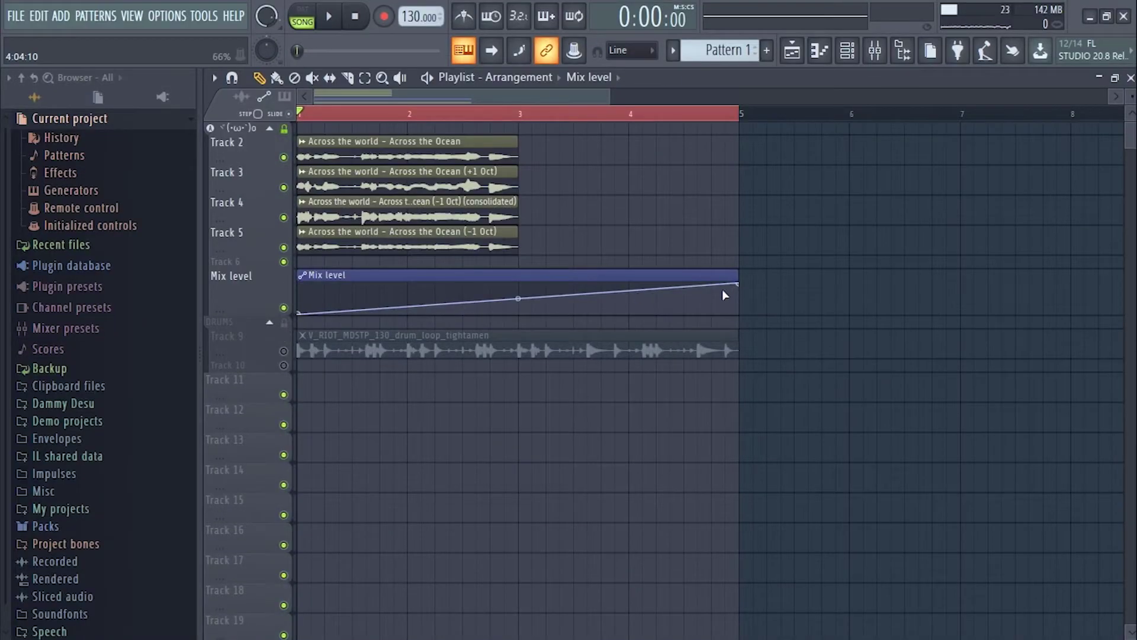
left_click_drag(737, 285, 520, 268)
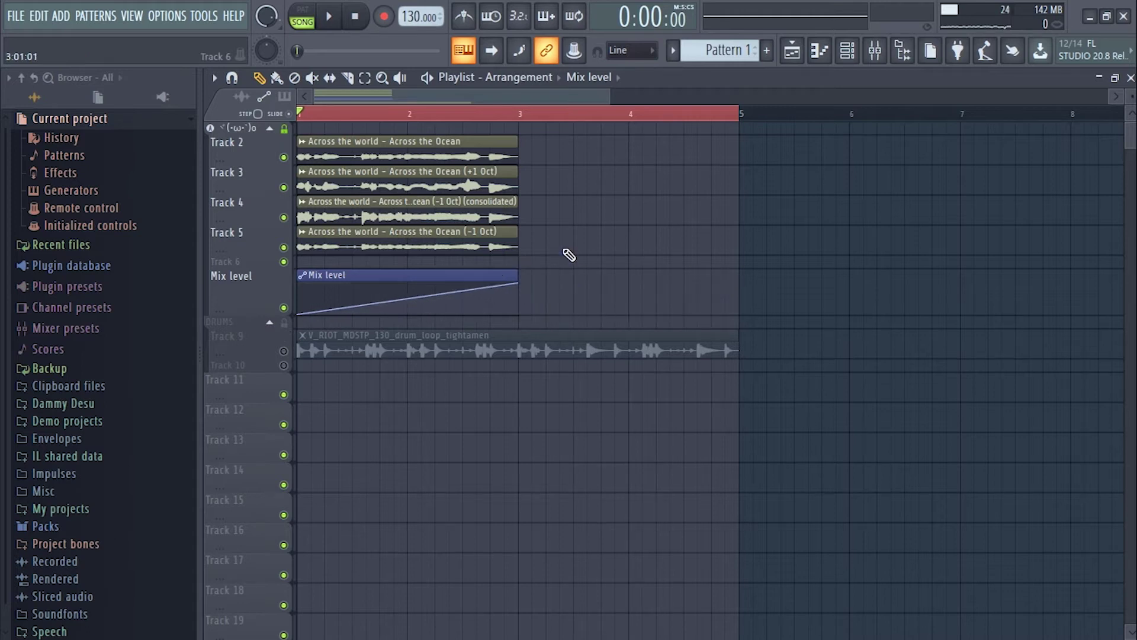
key("space")
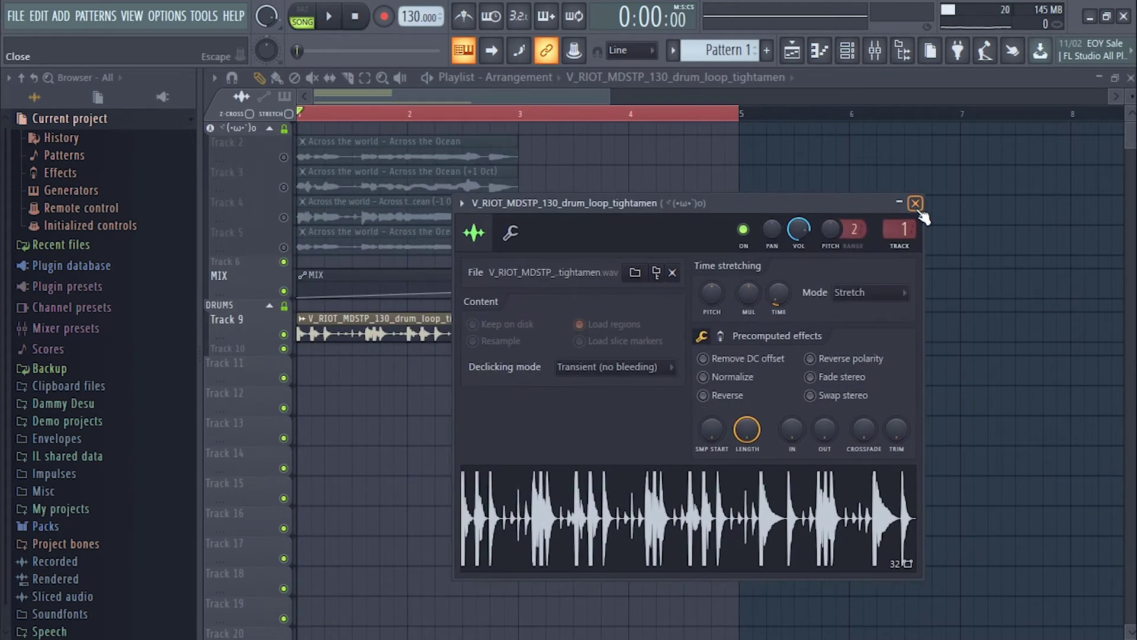
Close the drum loop's channel settings and listen to the loop in the playlist
left_click(915, 203)
key("space")
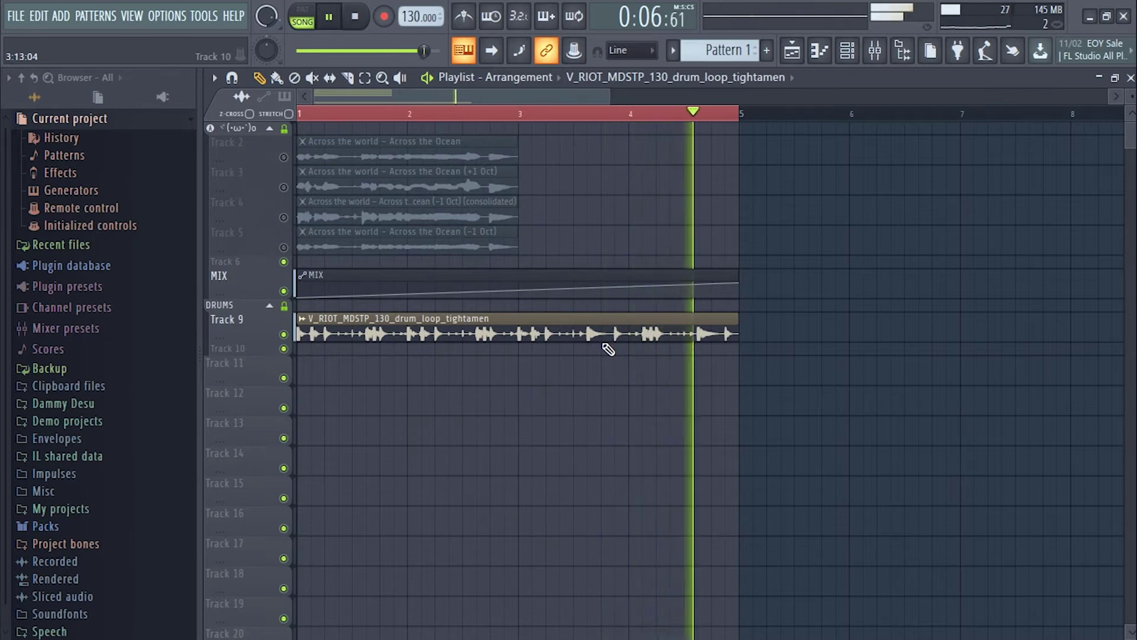
key("space")
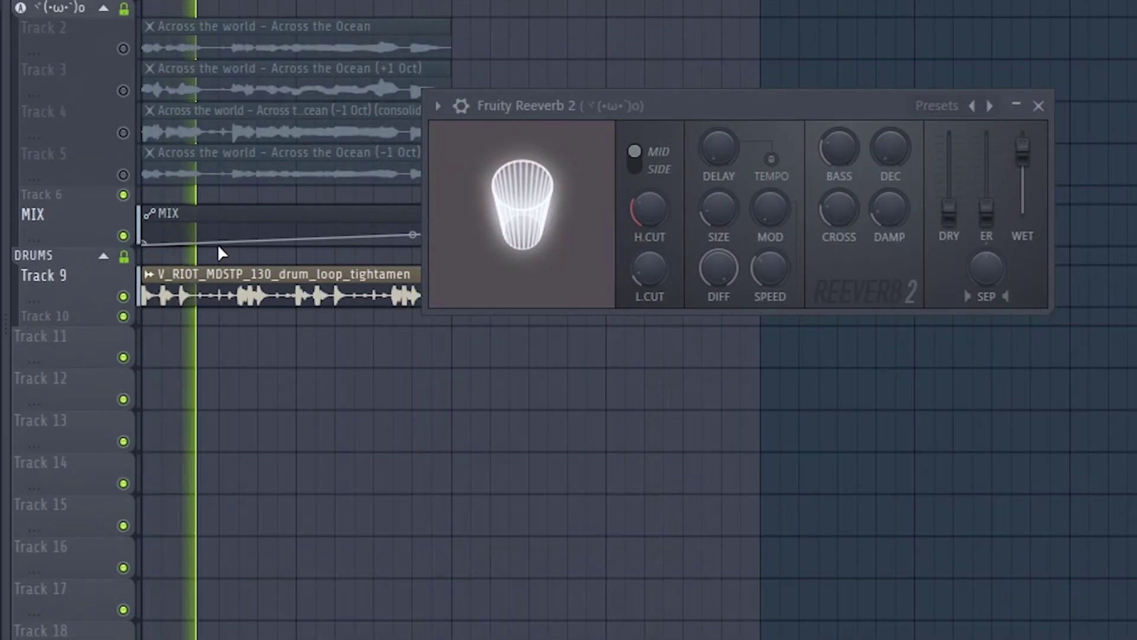
Move the Fruity Reeverb 2 window clear of the clips and shorten the MIX automation clip to end at bar 4
left_click_drag(671, 109, 612, 352)
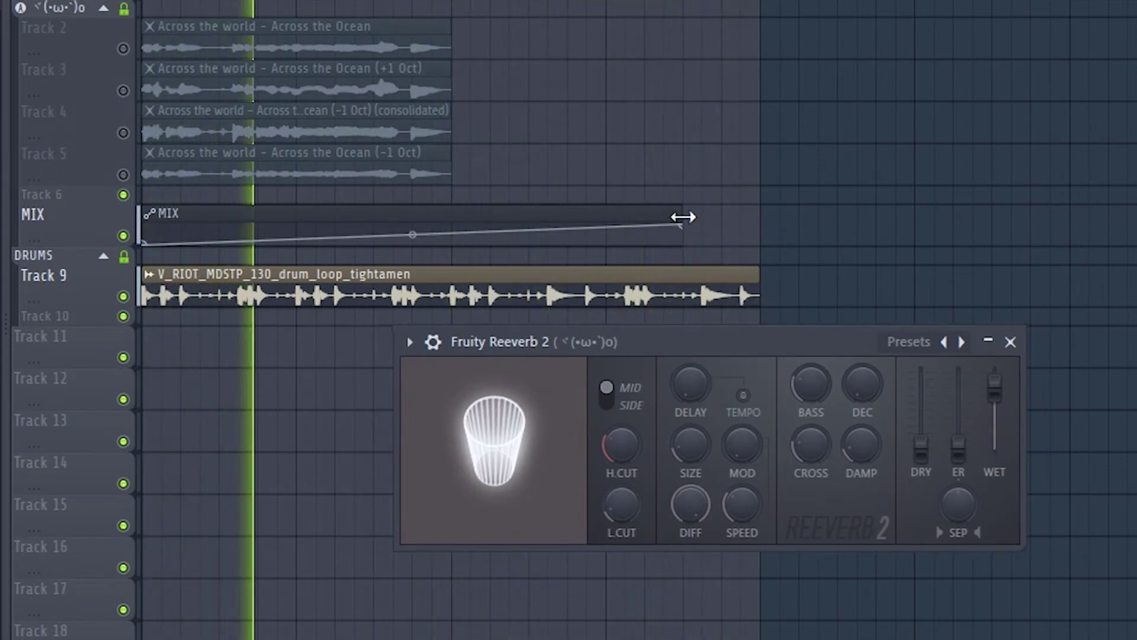
left_click_drag(680, 220, 607, 218)
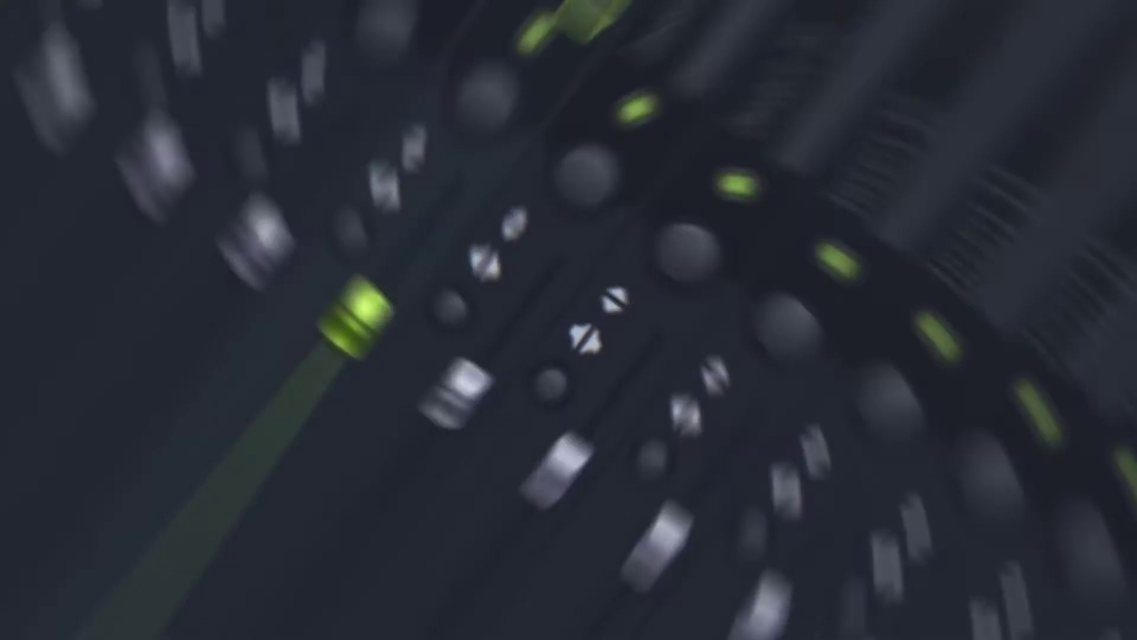
Load the Default preset in Fruity Reeverb 2 on mixer insert 1 and lower its early reflections (ER) level
left_click(137, 123)
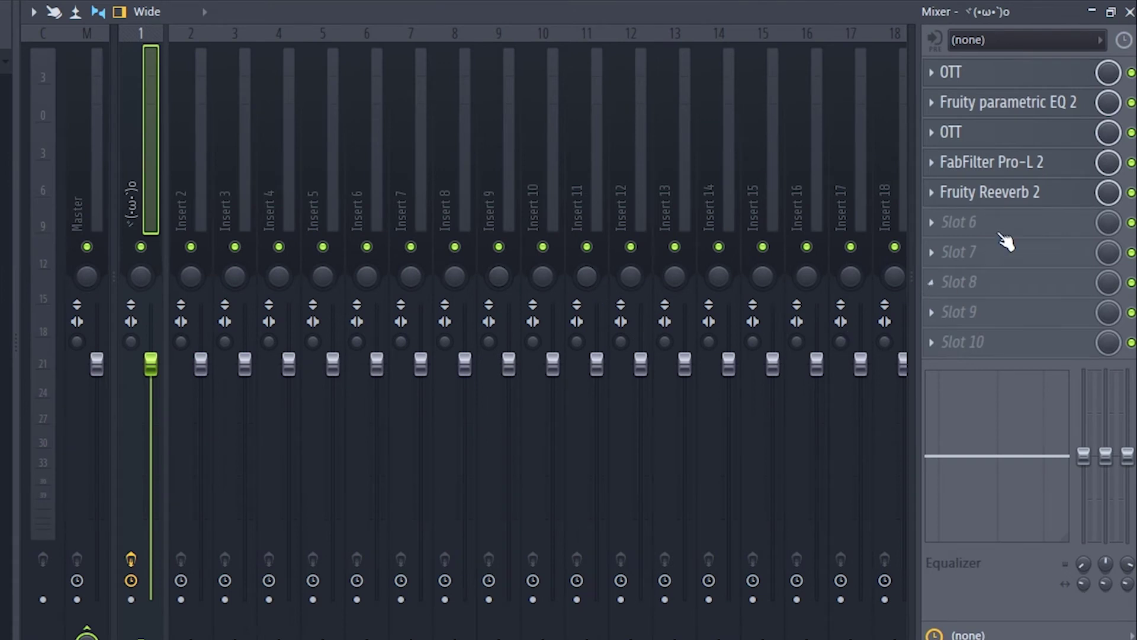
left_click(1018, 201)
left_click_drag(662, 290, 595, 198)
left_click(706, 198)
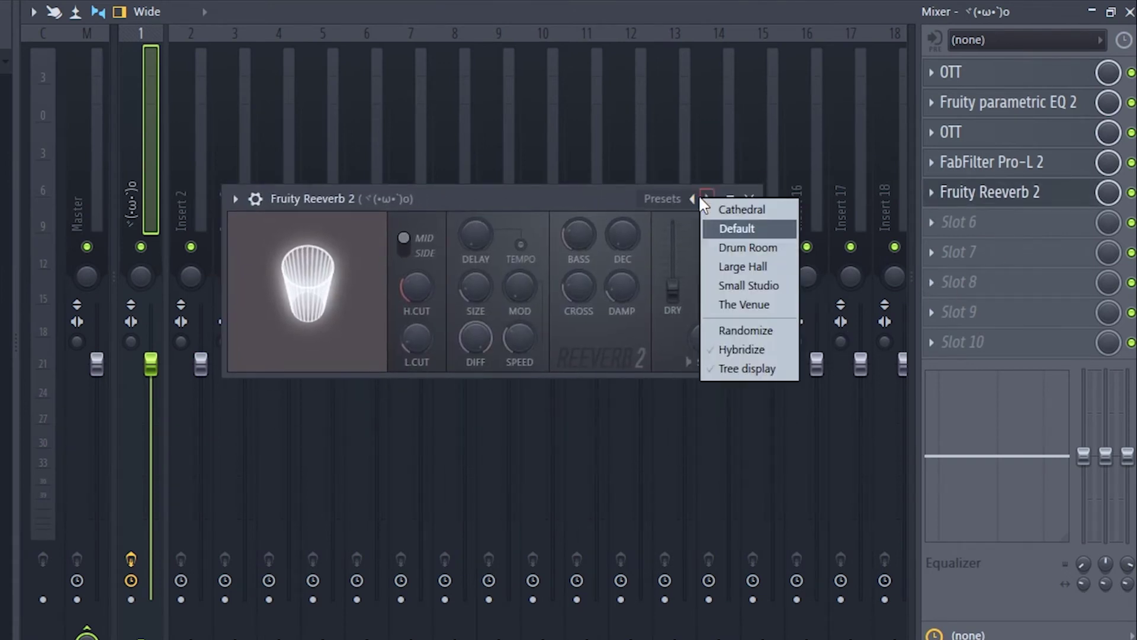
left_click(730, 228)
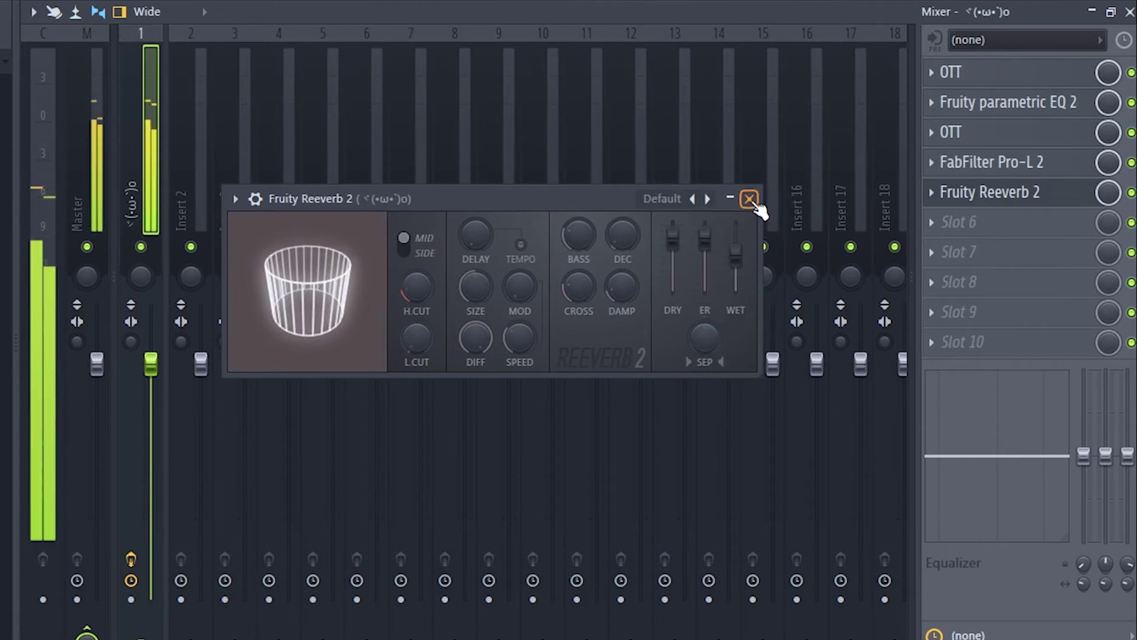
left_click_drag(705, 237, 705, 256)
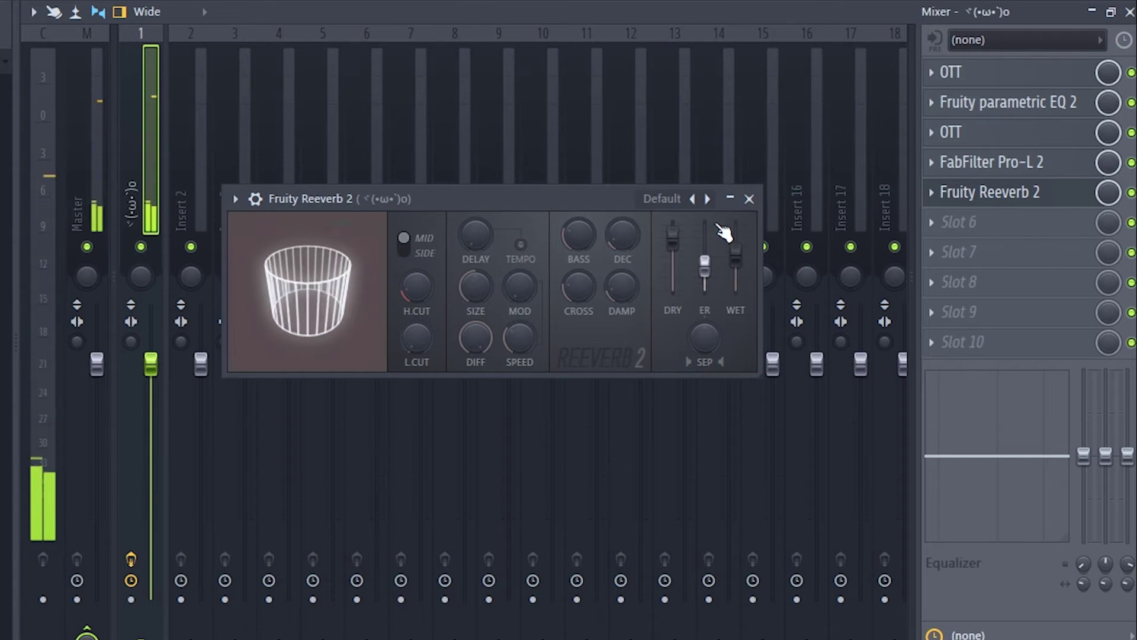
left_click(750, 199)
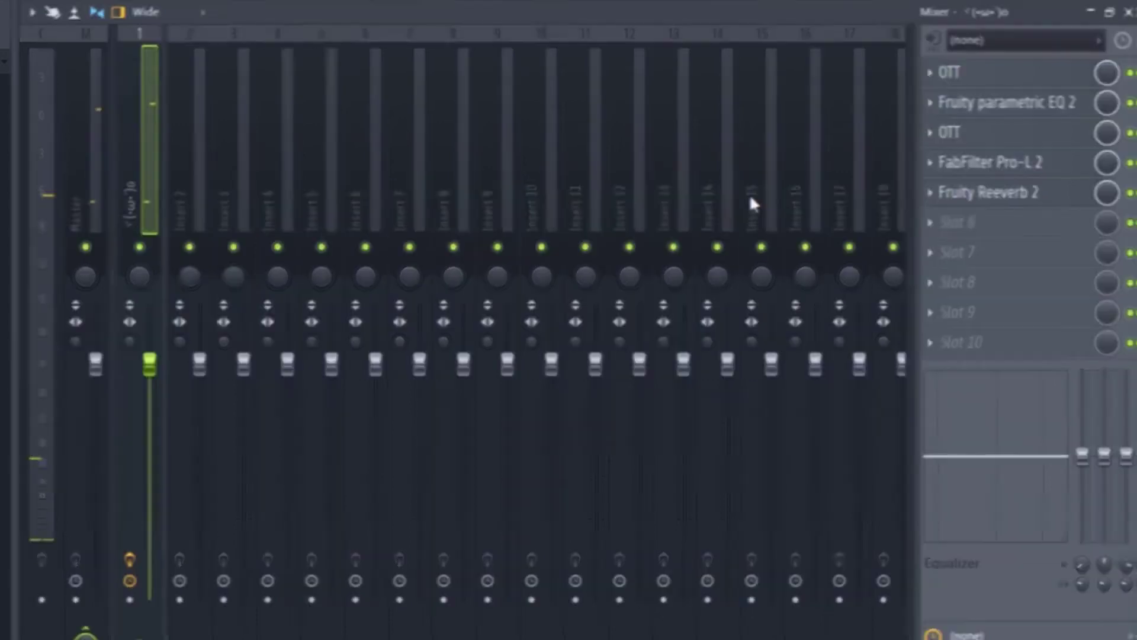
Move Fruity Reeverb 2 down to effect slot 6 and load Fruity Peak Controller into slot 5
scroll(845, 393, "down", 1)
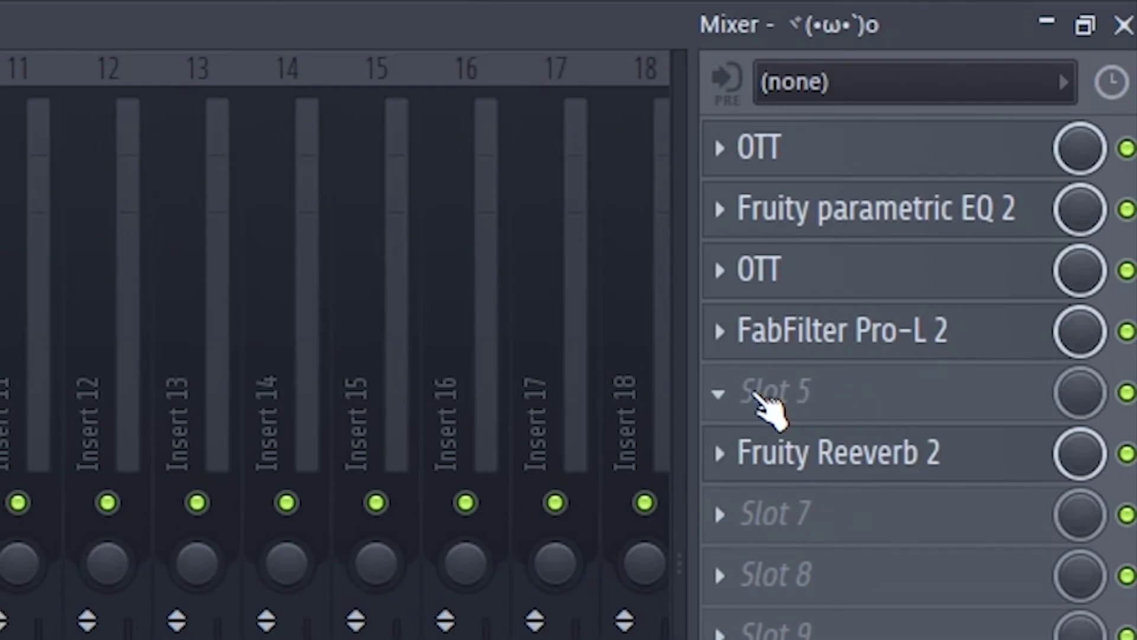
left_click(752, 392)
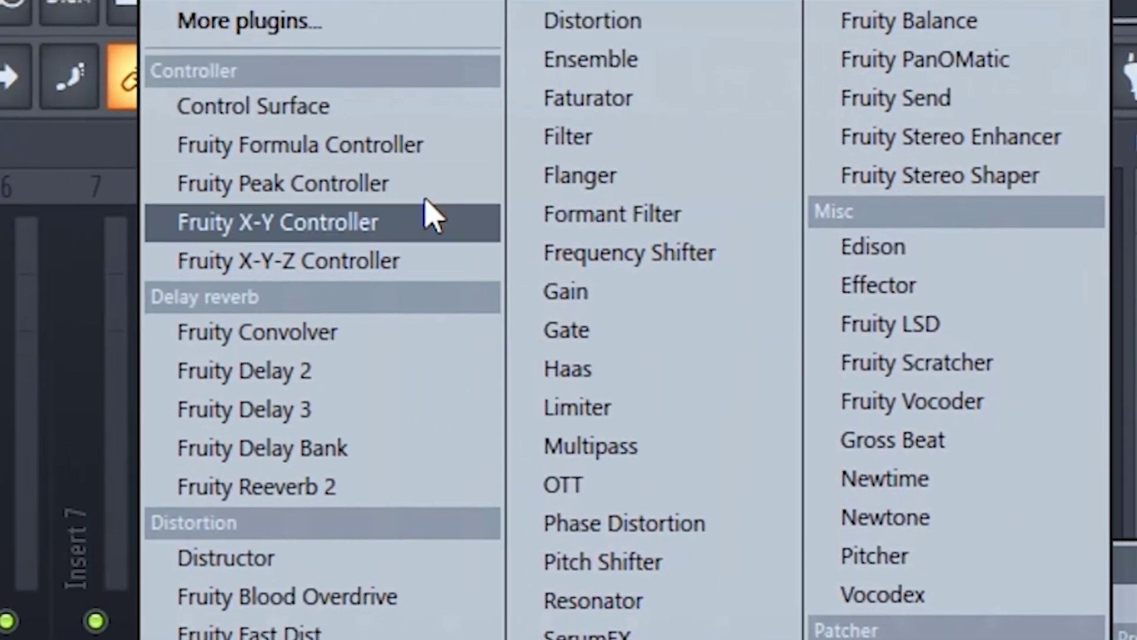
left_click(424, 194)
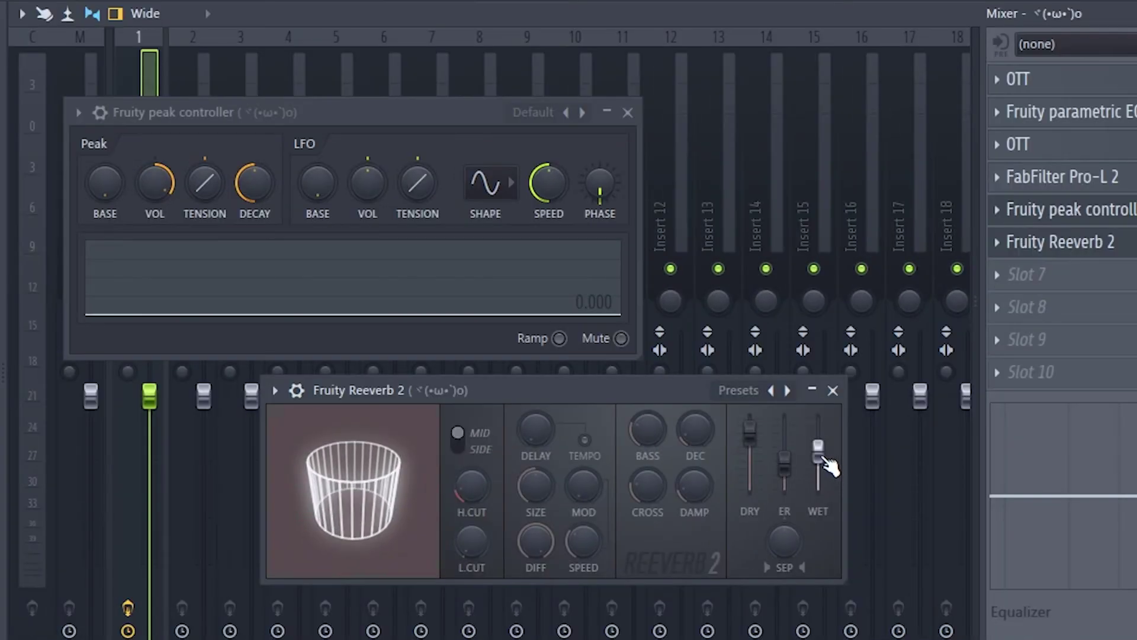
Link Fruity Reeverb 2's Wet level to the internal controller Peak ctrl - Peak and play the loop to check it
right_click(820, 454)
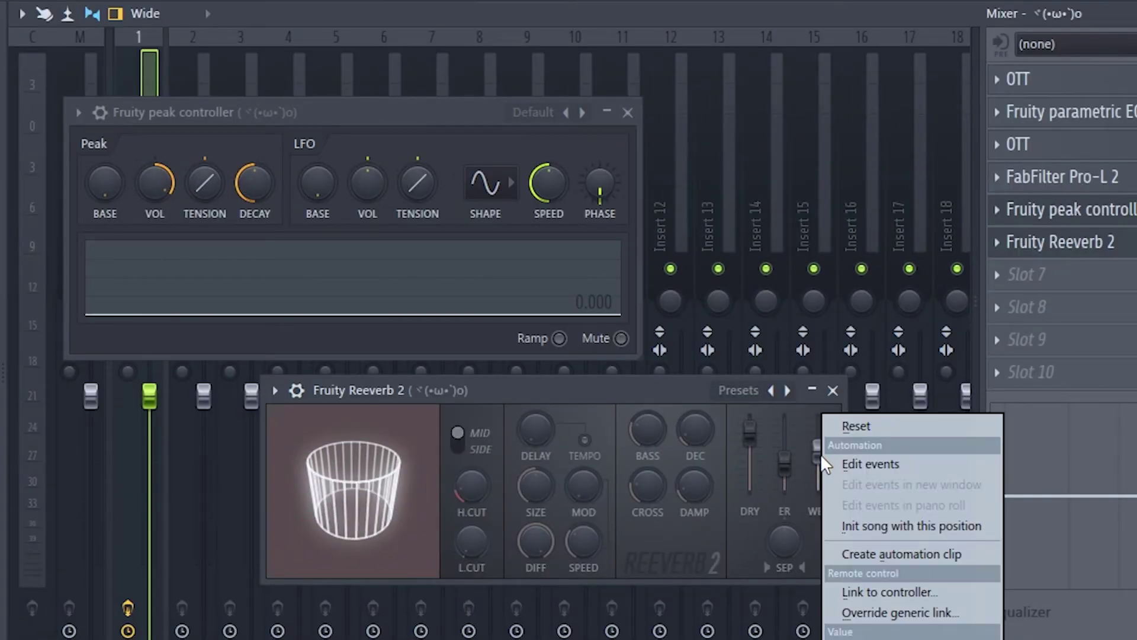
left_click(879, 592)
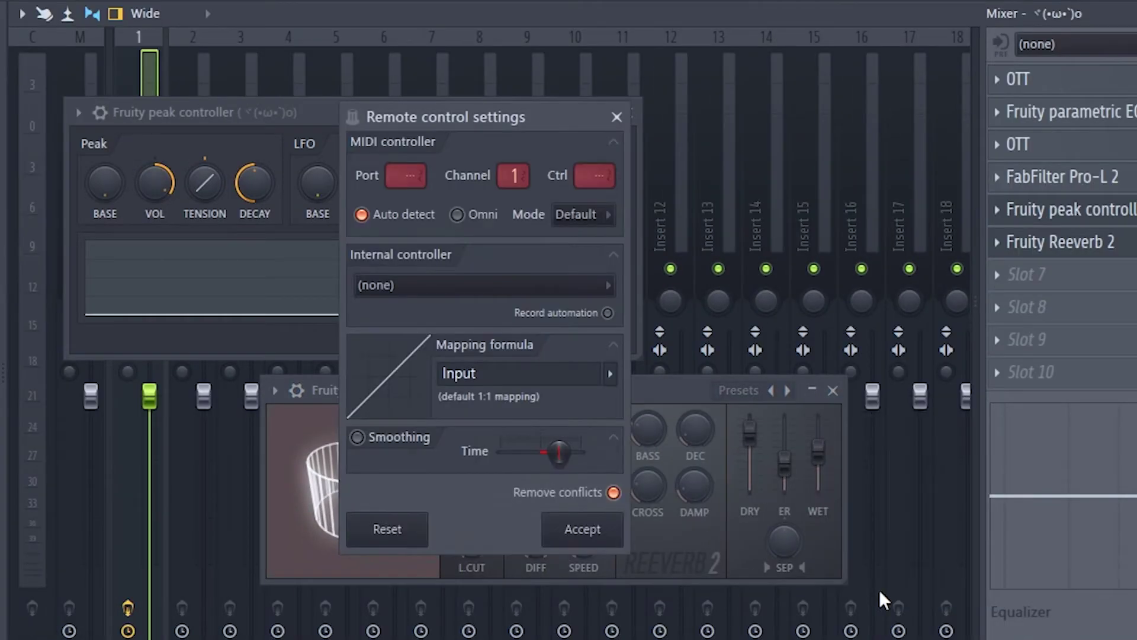
left_click(530, 286)
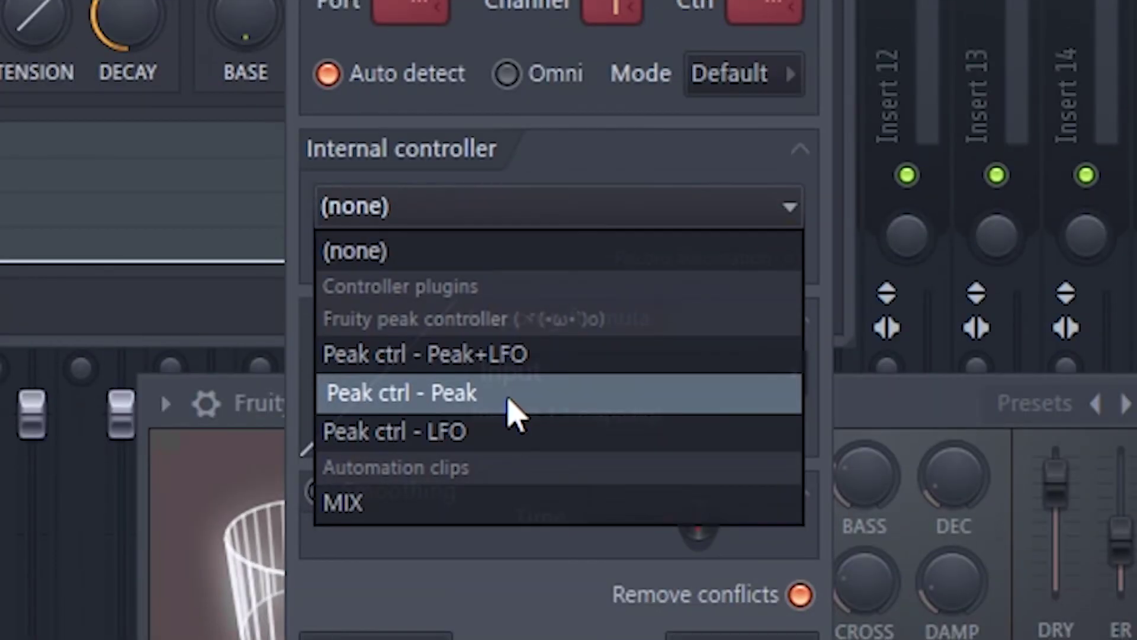
left_click(514, 409)
left_click(578, 526)
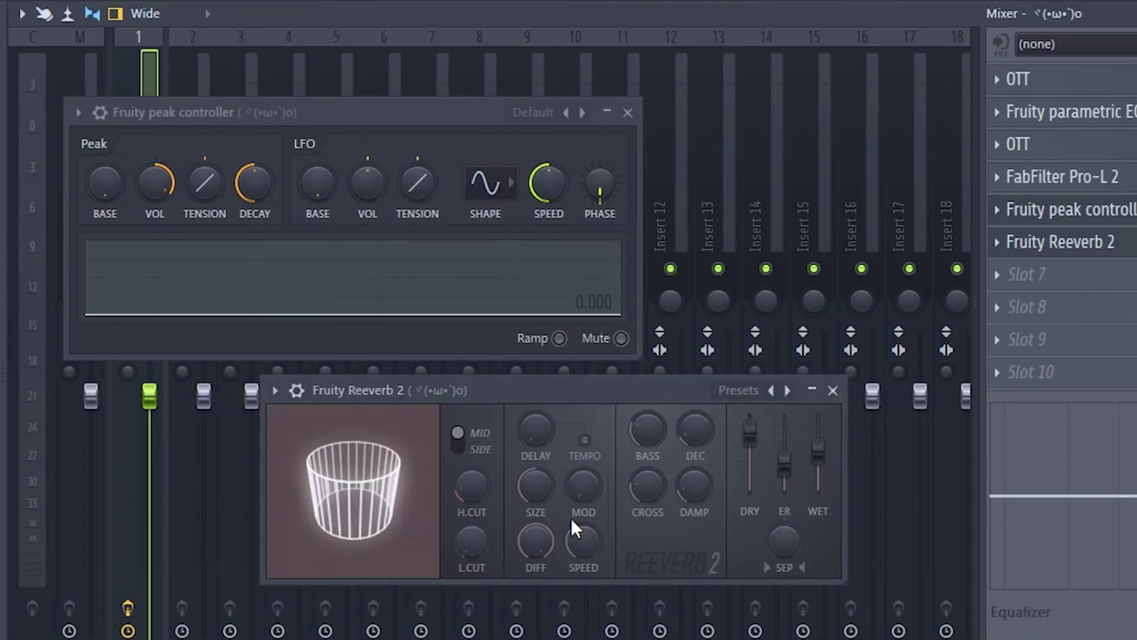
key("space")
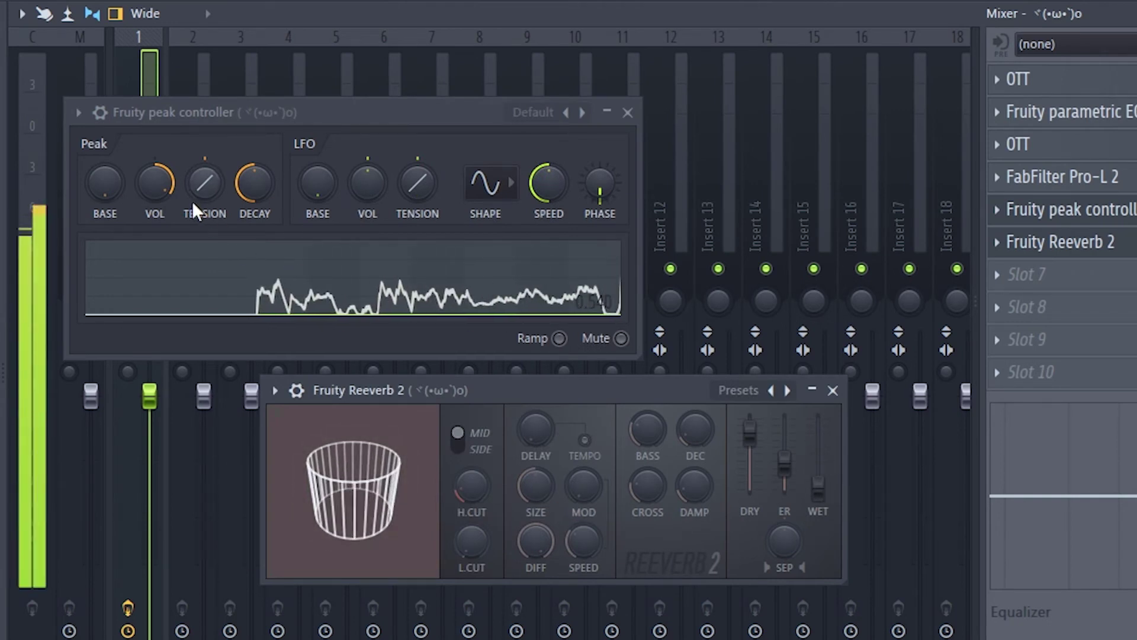
key("space")
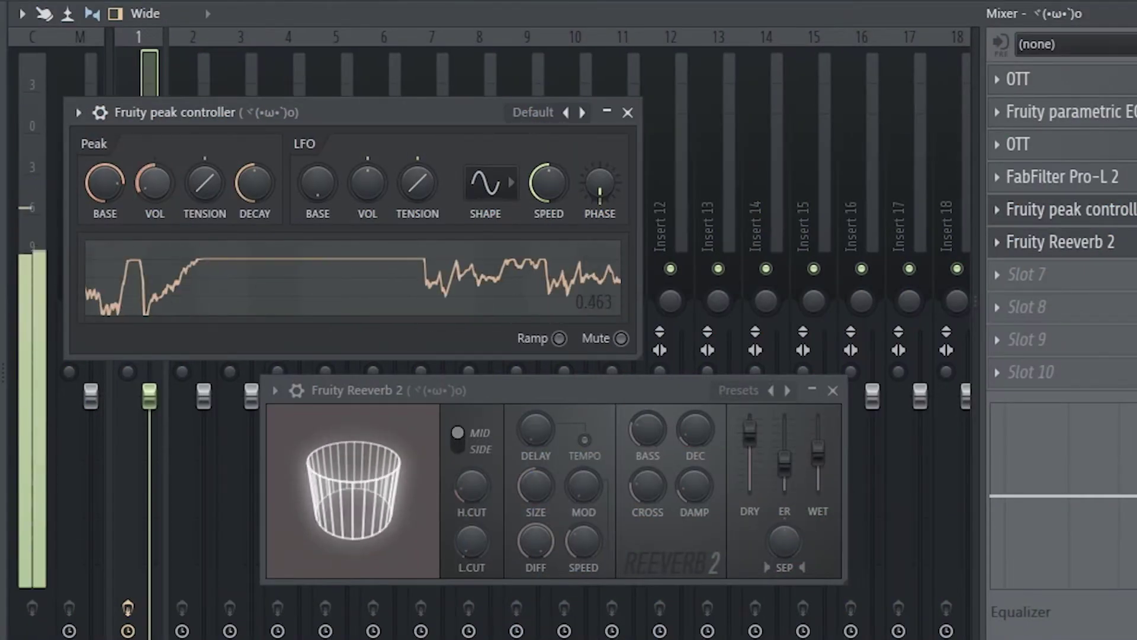
Try a higher Peak Tension in Fruity Peak Controller and reset it
left_click_drag(202, 185, 202, 156)
right_click(205, 190)
left_click(220, 200)
Raise the Peak Decay of Fruity Peak Controller to maximum and bring its Peak Base somewhat below maximum
left_click_drag(256, 193, 256, 155)
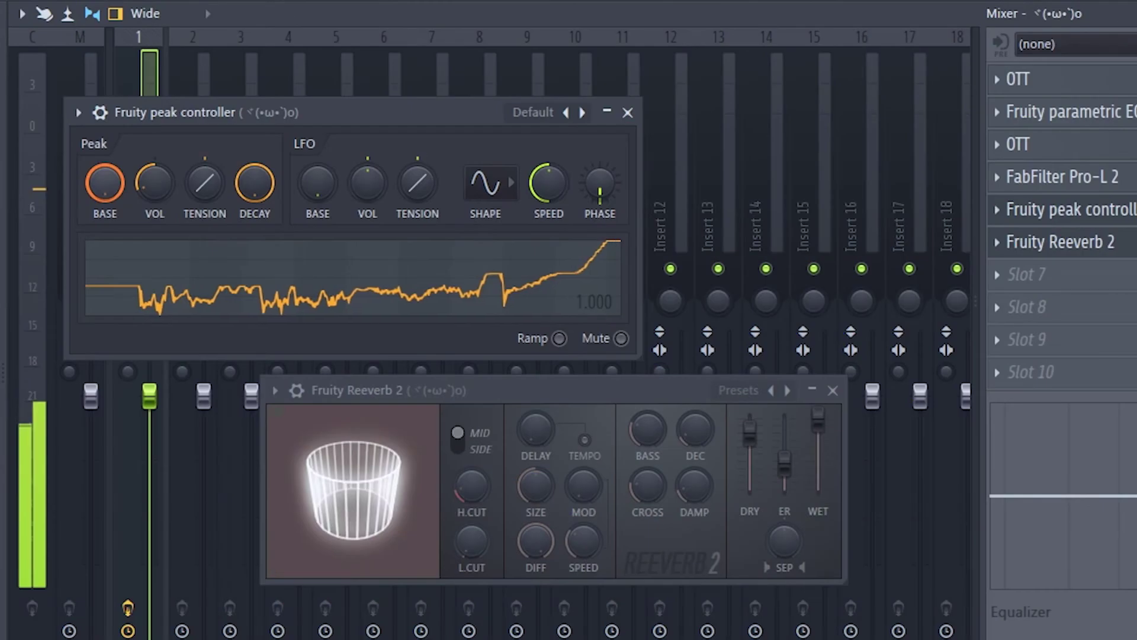
left_click_drag(113, 186, 112, 212)
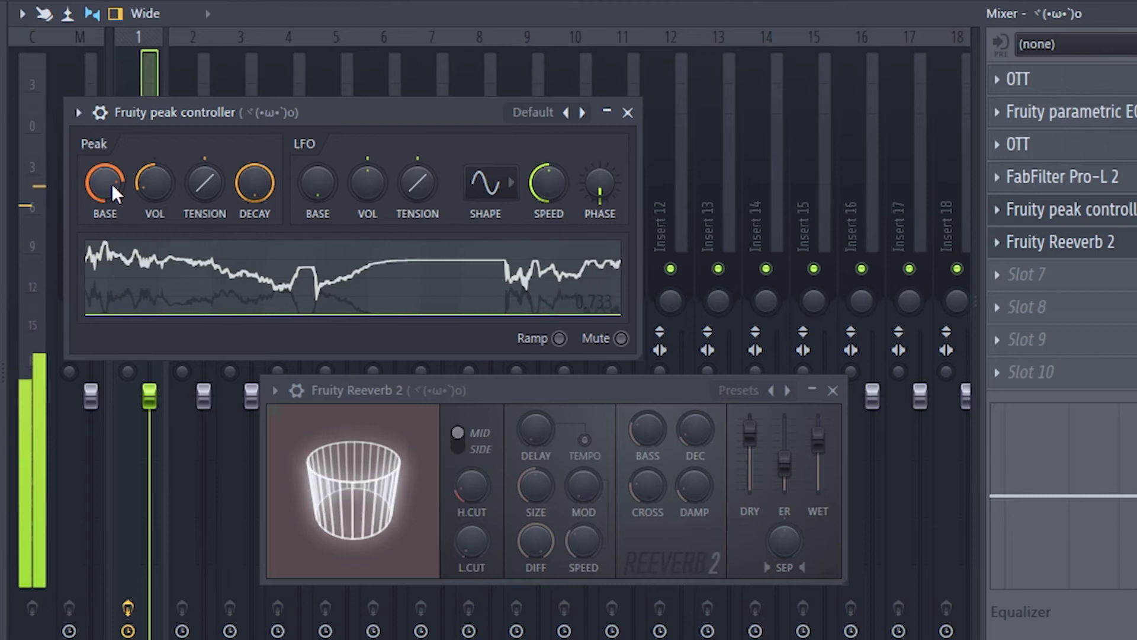
left_click_drag(105, 185, 105, 184)
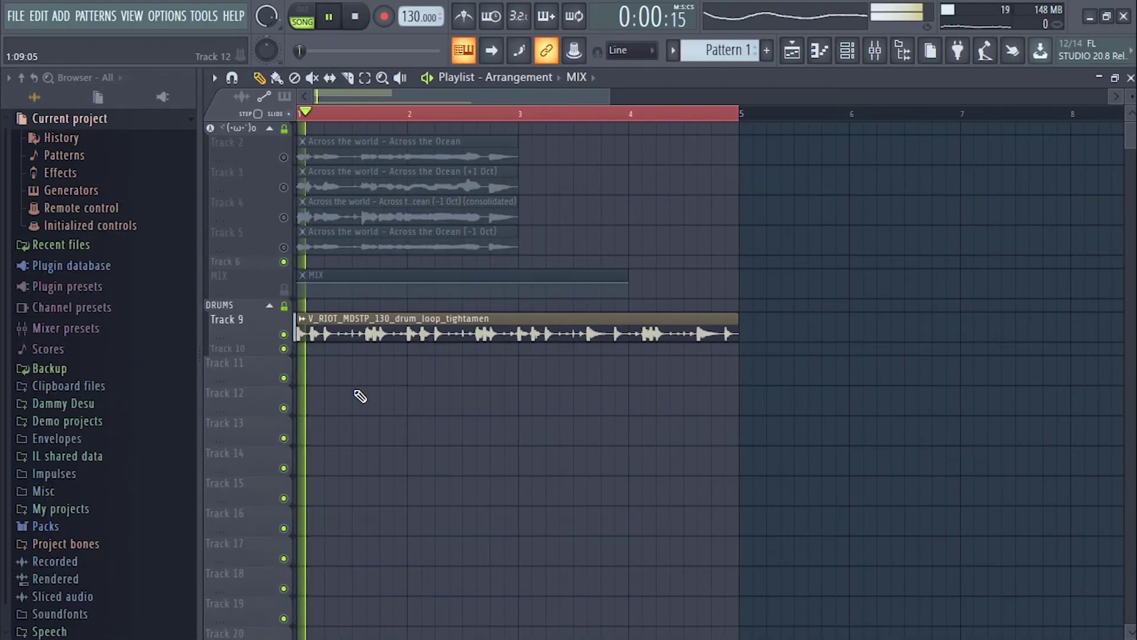
Open Fruity Reeverb 2 from the mixer and audition the drum loop with Fruity Peak Controller bypassed
left_click(877, 53)
key("space")
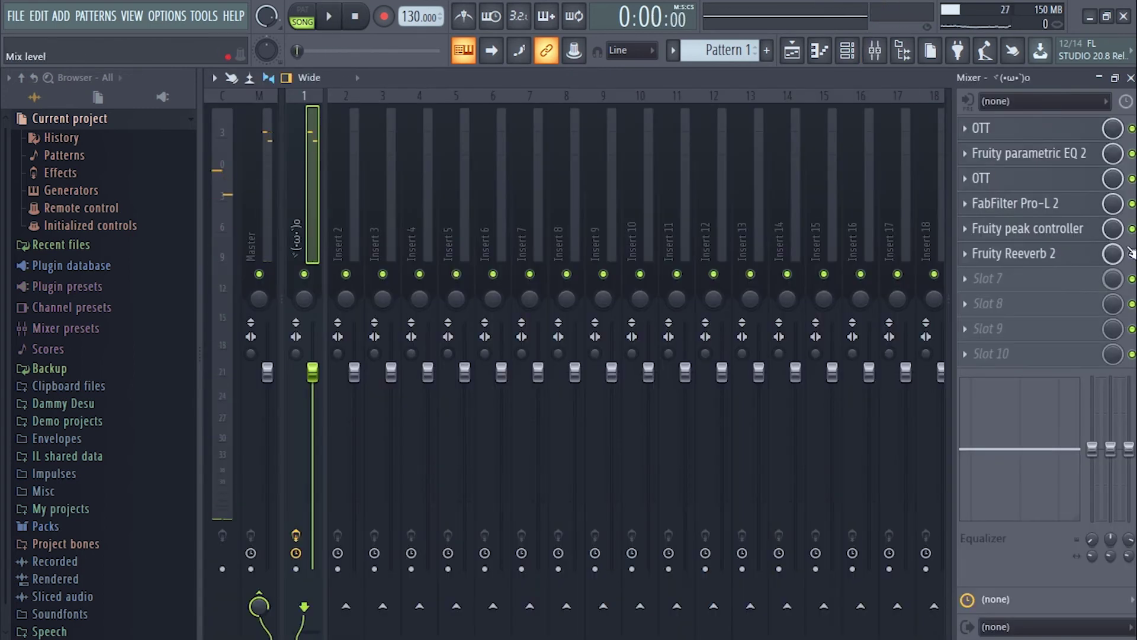
left_click(1089, 256)
key("space")
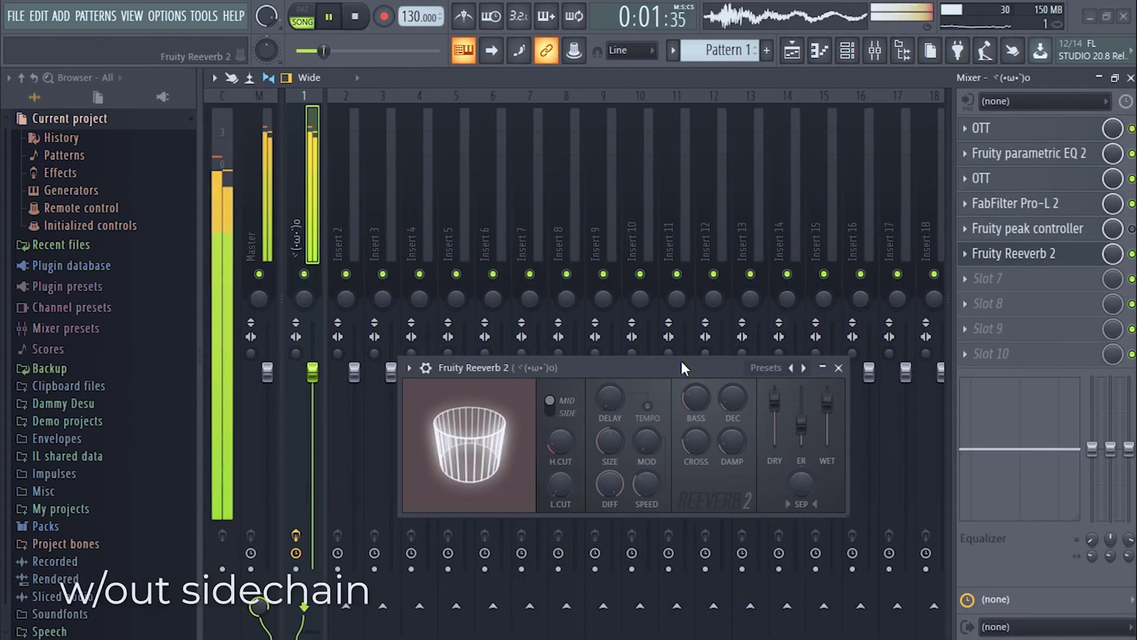
left_click_drag(658, 368, 656, 290)
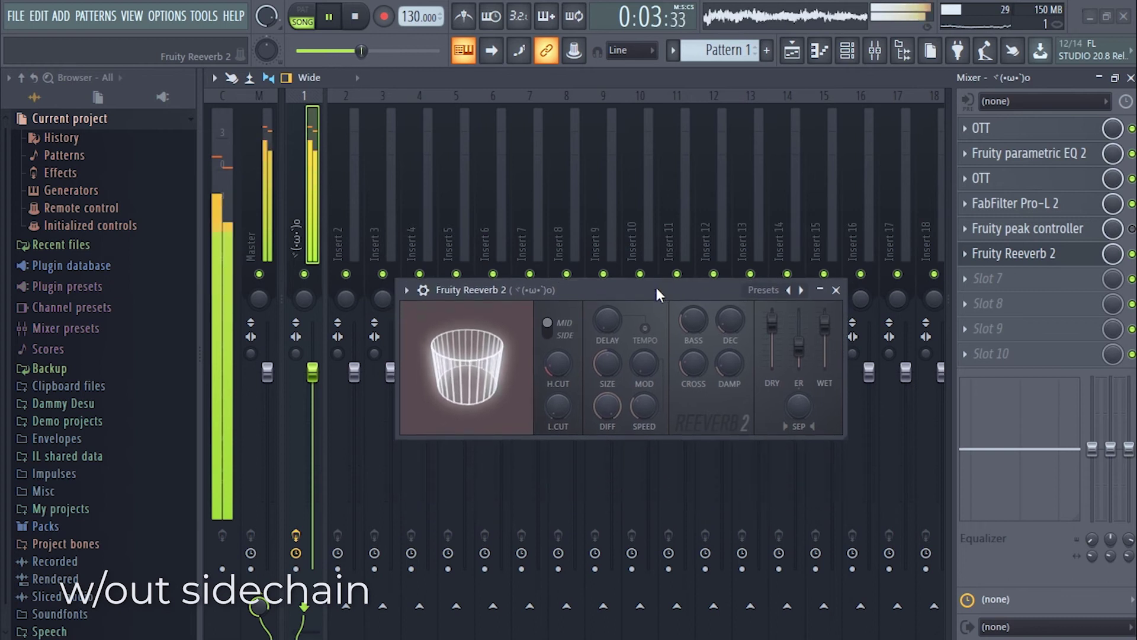
left_click_drag(557, 406, 557, 409)
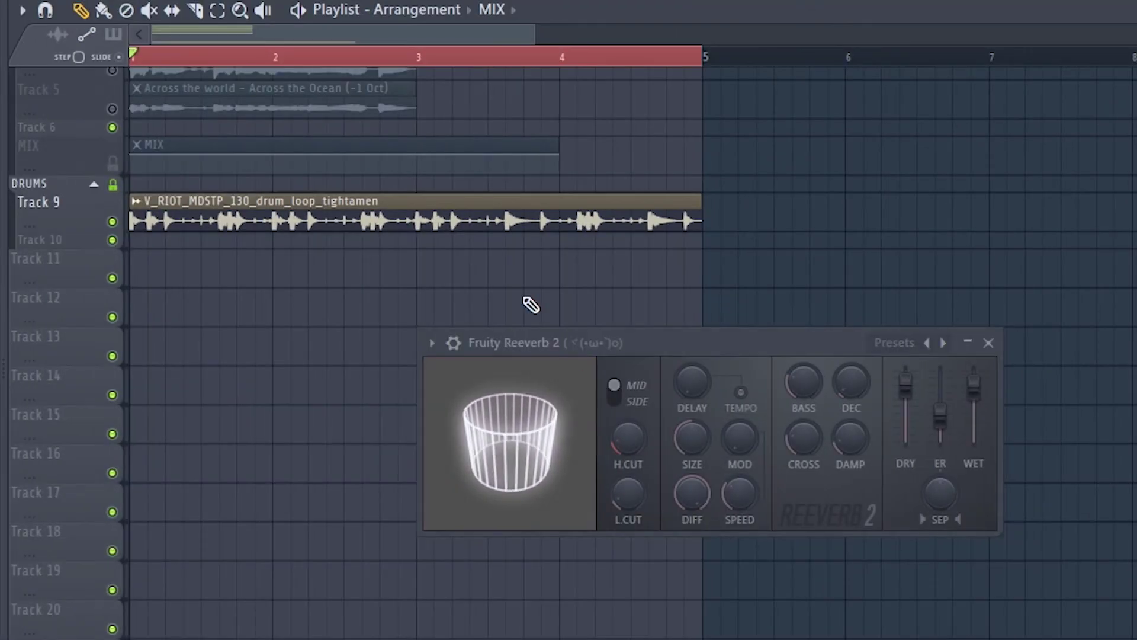
key("space")
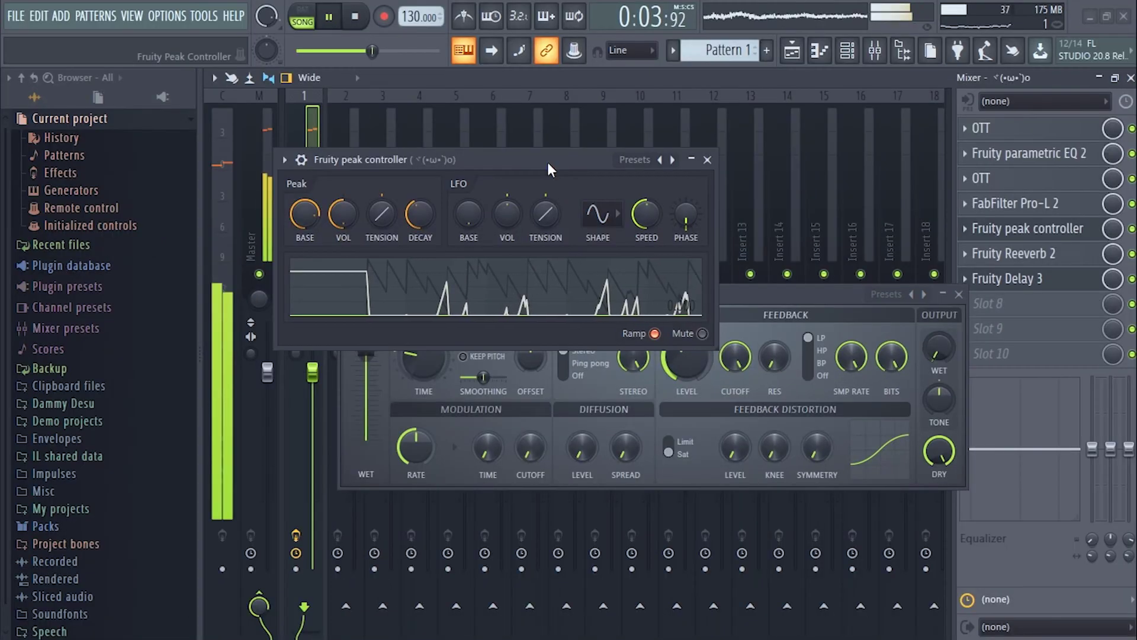
Audition the drum loop through Fruity Delay 3 and Fruity Peak Controller, starting and stopping playback and bringing each plugin window forward
left_click_drag(547, 162, 526, 159)
key("space")
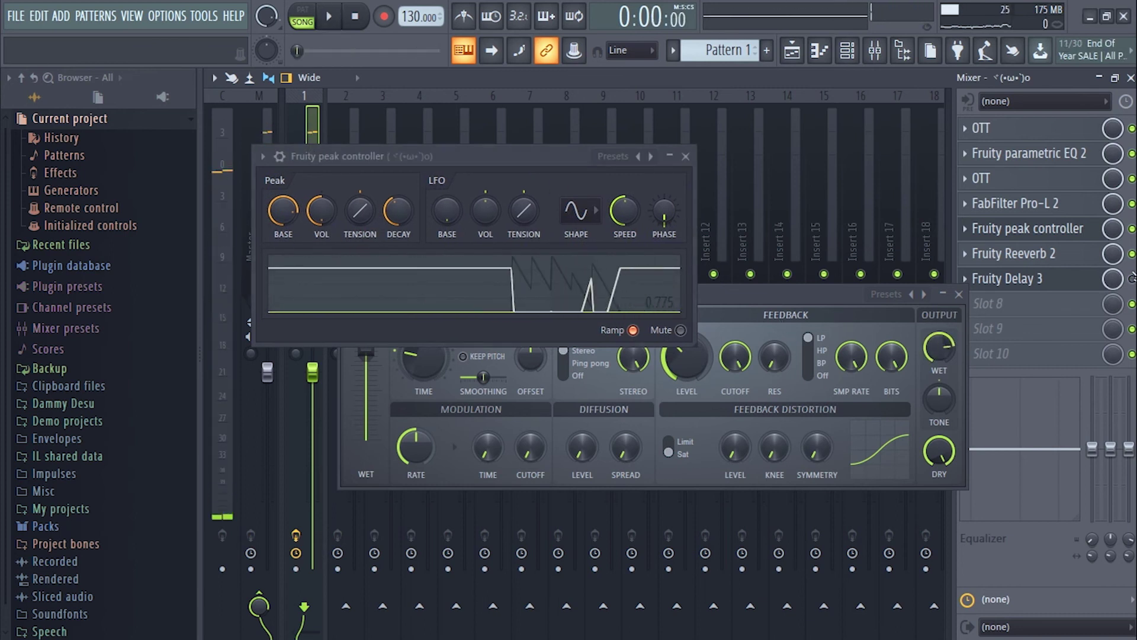
key("space")
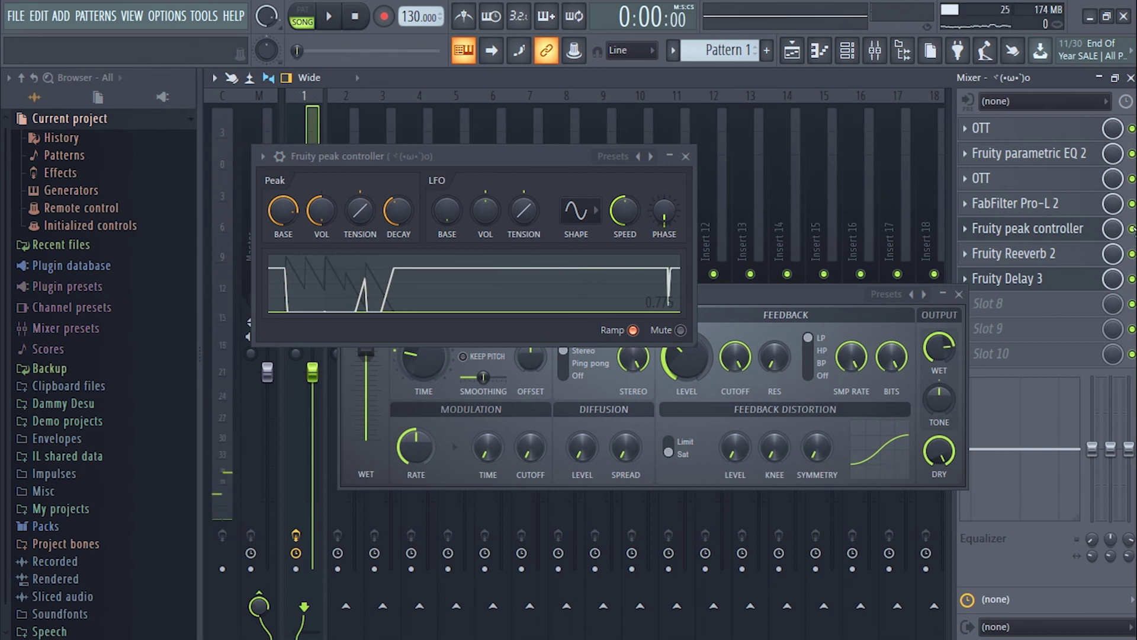
key("space")
left_click(759, 338)
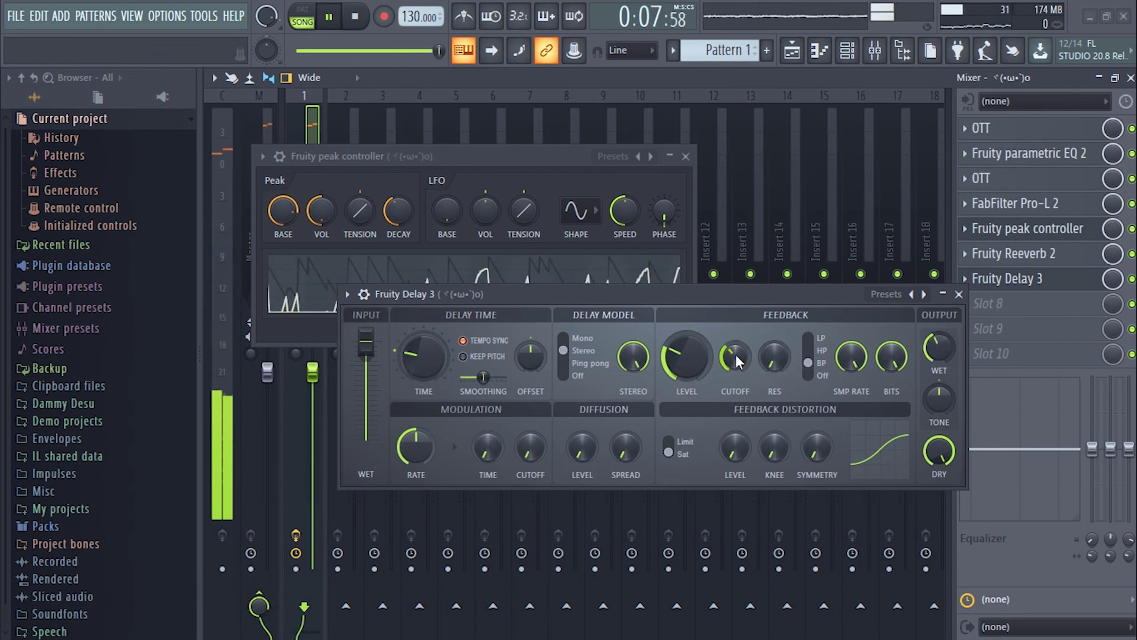
key("space")
left_click(522, 150)
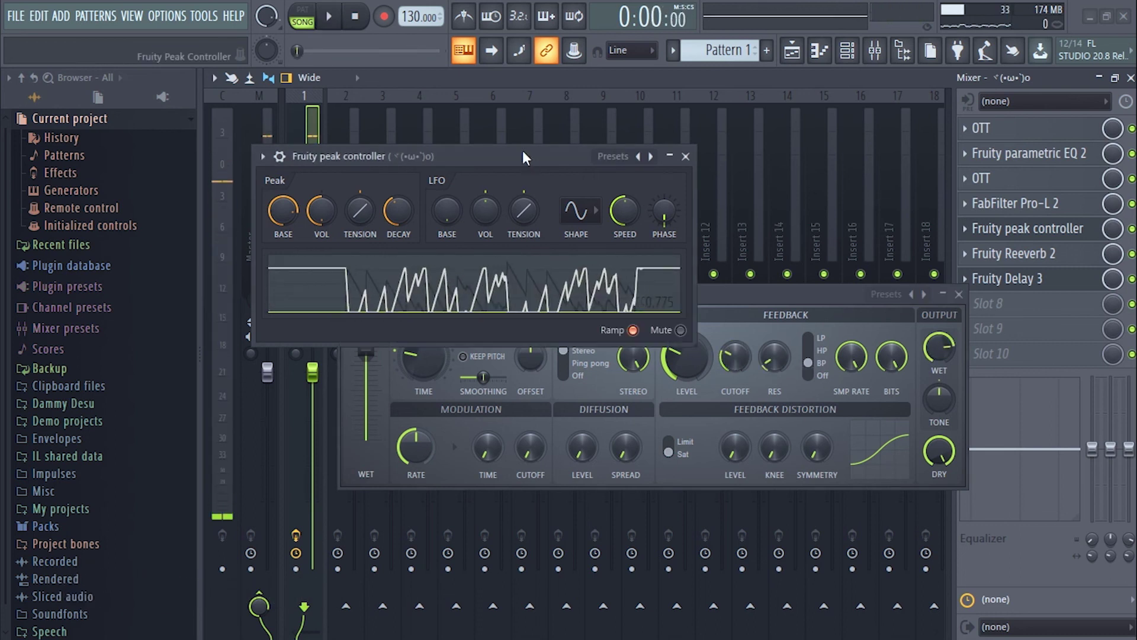